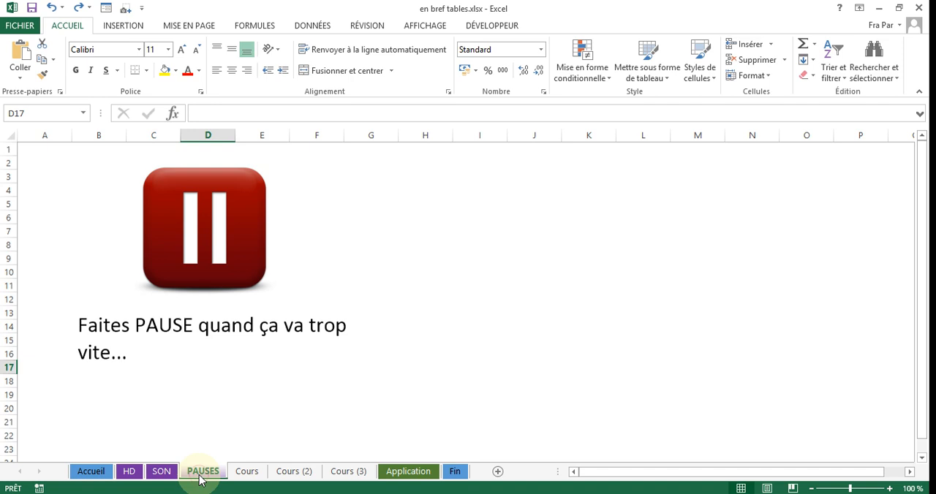
On the Cours sheet, insert a table from the museum data in C3:E11, keeping the headers option.
click(248, 473)
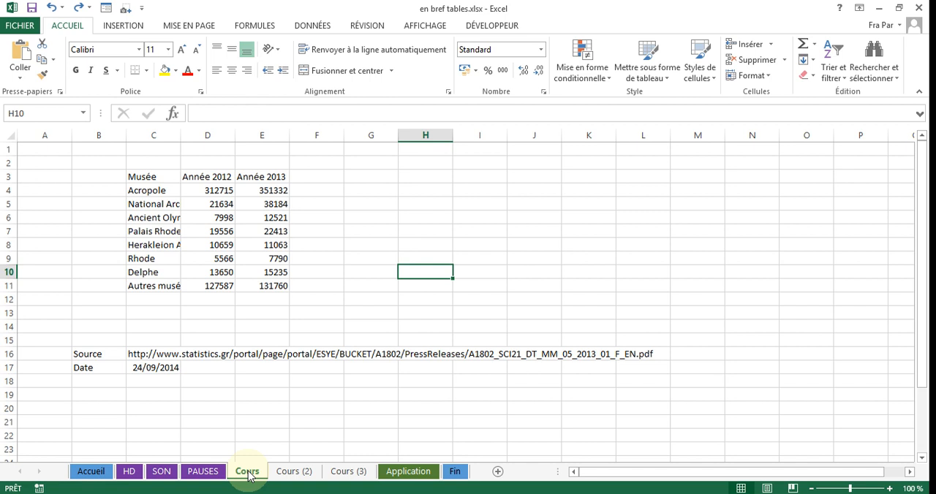
drag(144, 176, 259, 286)
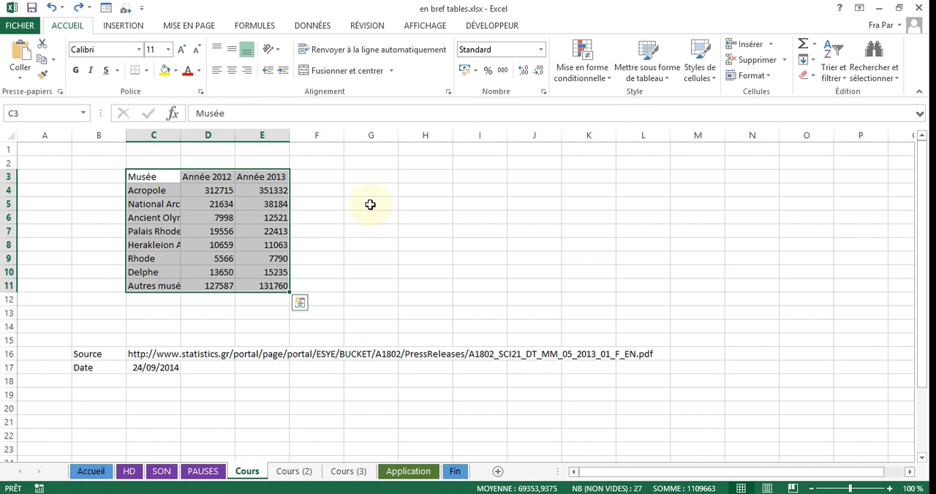
click(123, 26)
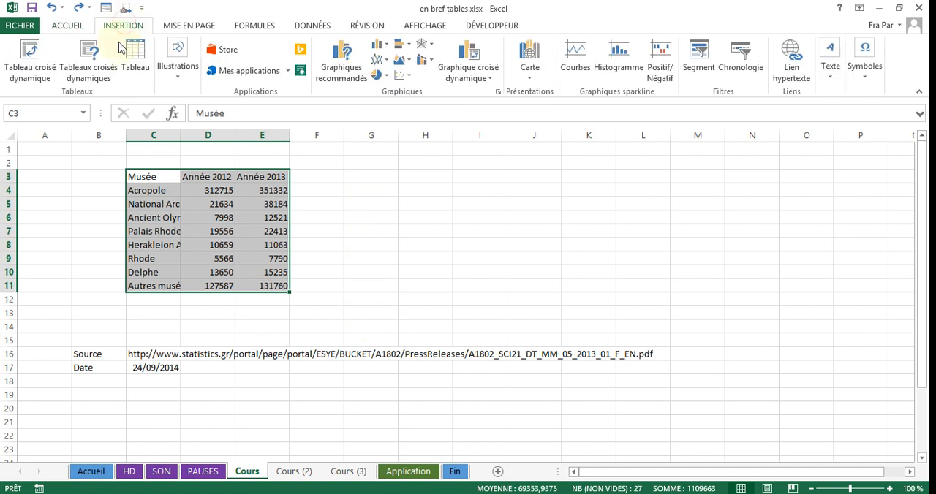
click(136, 57)
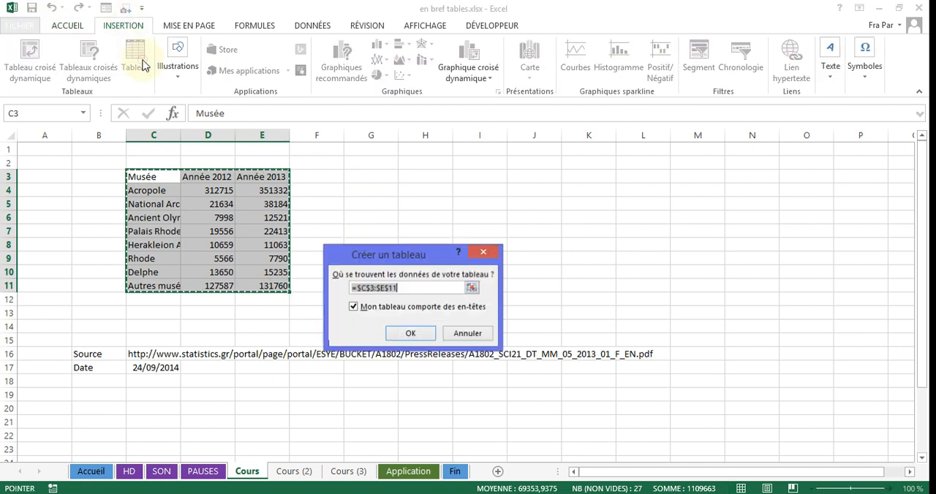
click(410, 335)
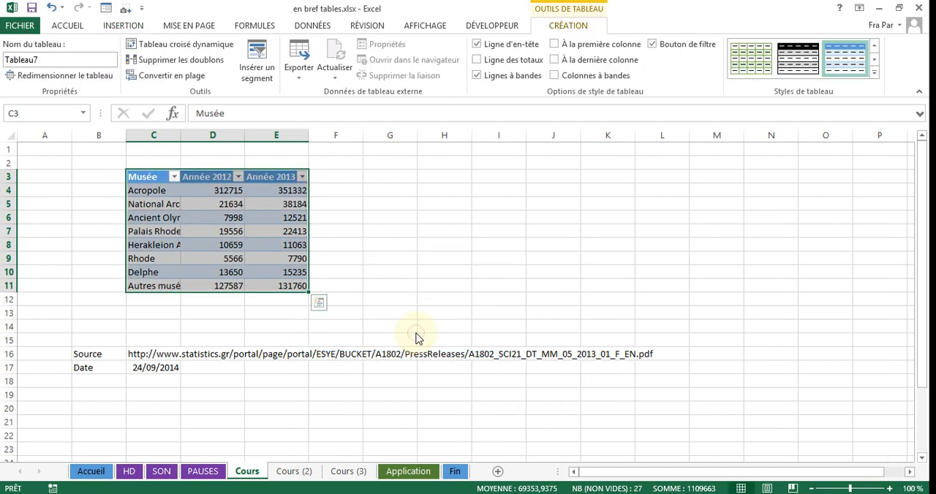
click(407, 252)
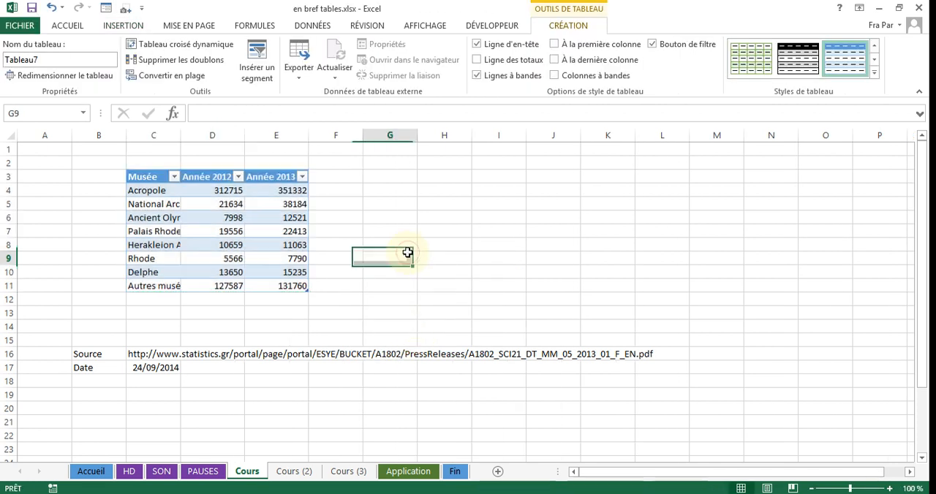
click(195, 220)
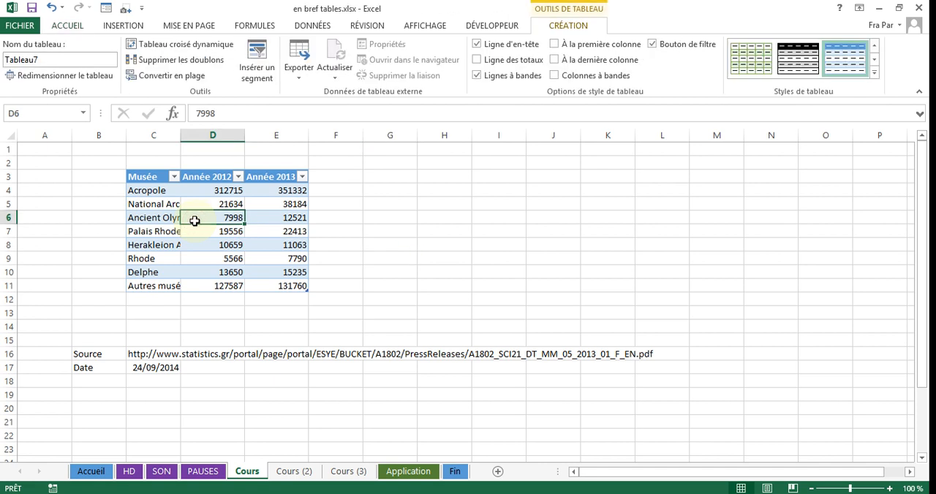
On the Cours (2) sheet, format C3:E11 as a table with headers in a green medium style.
click(295, 474)
drag(155, 178, 256, 286)
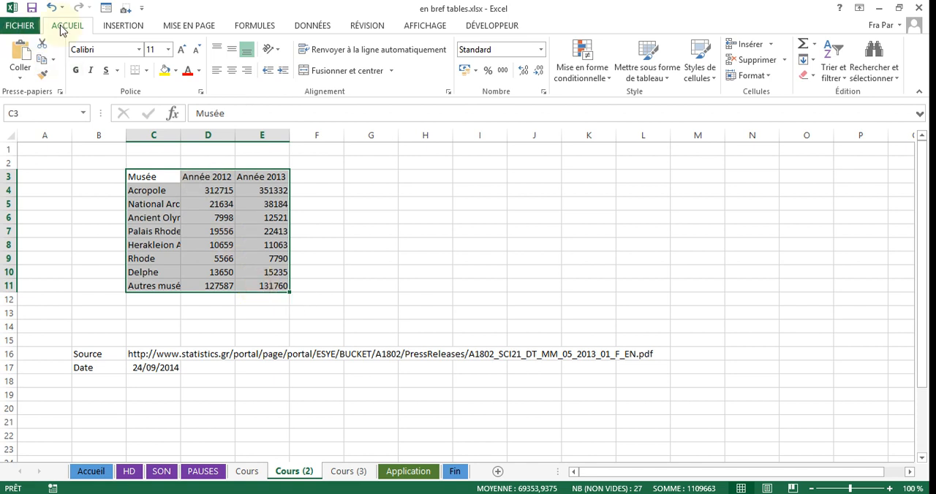
click(668, 78)
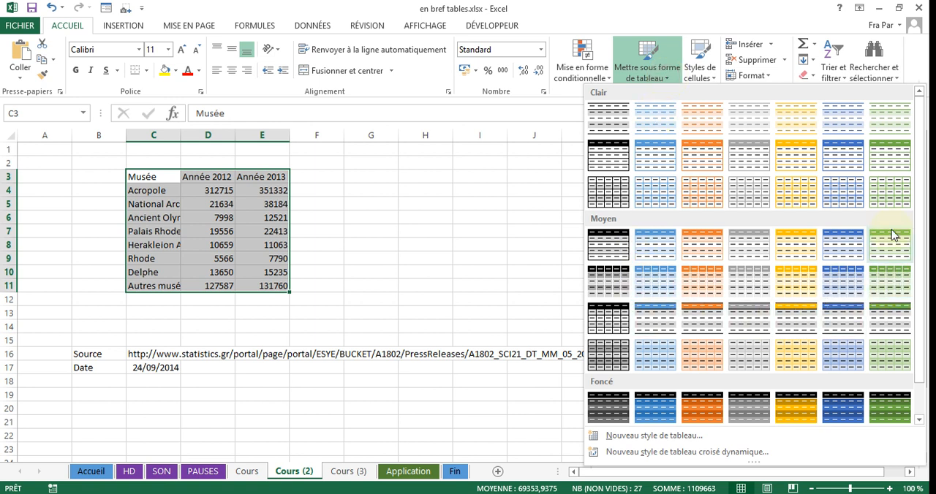
click(891, 268)
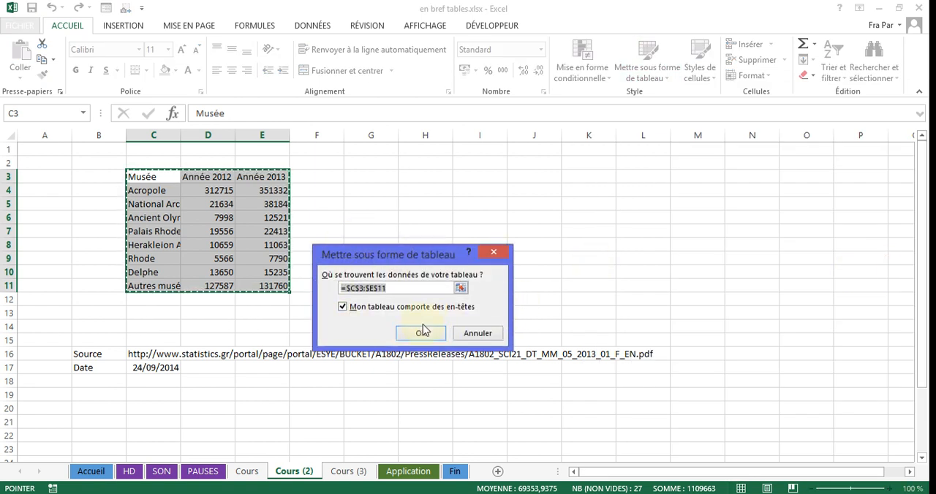
click(421, 335)
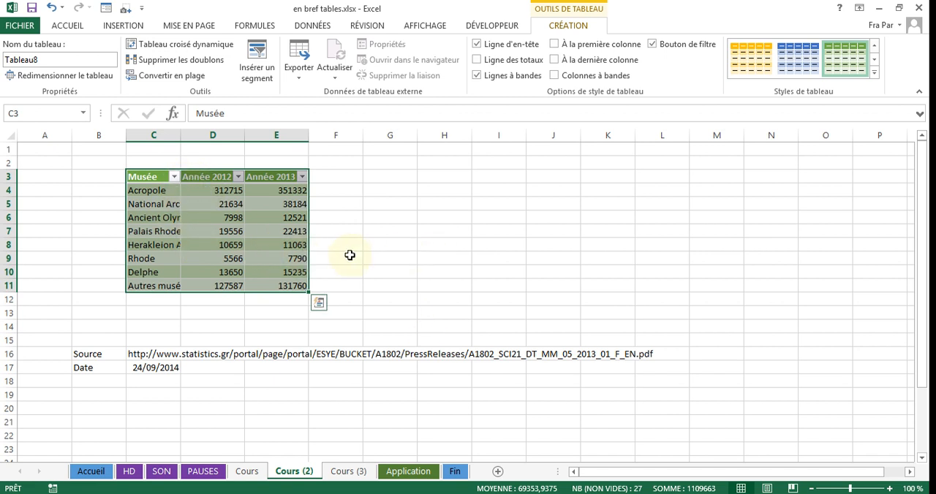
On the Cours (3) sheet, turn C3:E11 into a table using Quick Analysis.
click(348, 472)
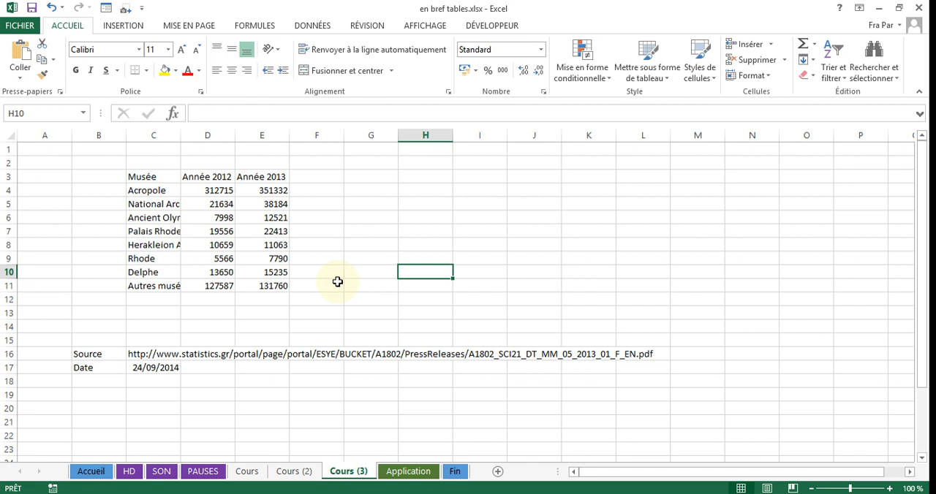
drag(136, 177, 249, 282)
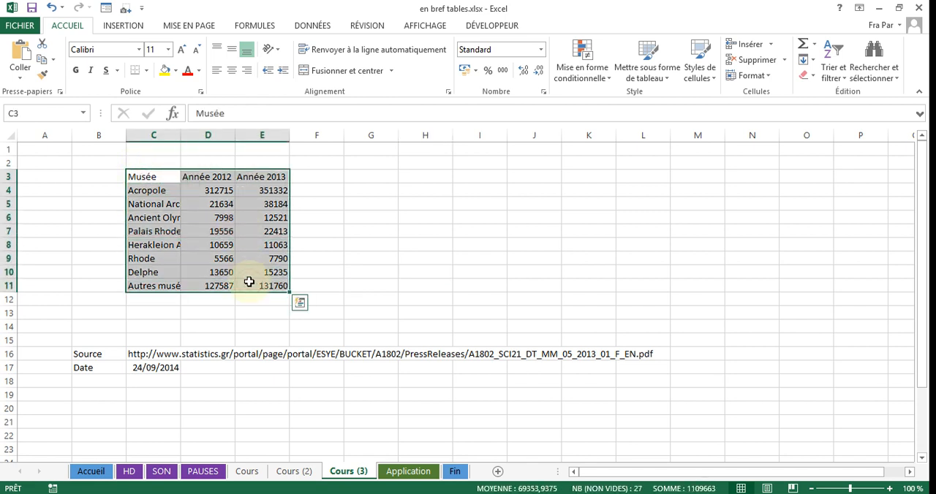
click(300, 305)
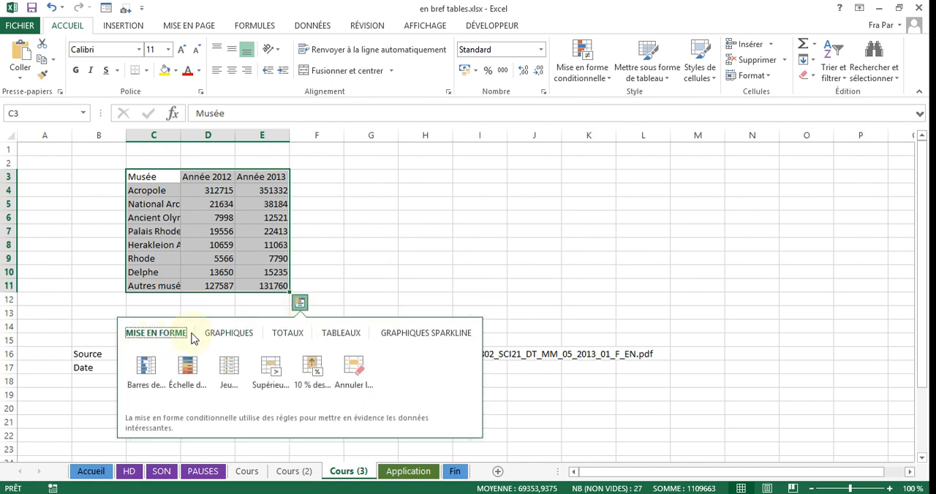
click(227, 336)
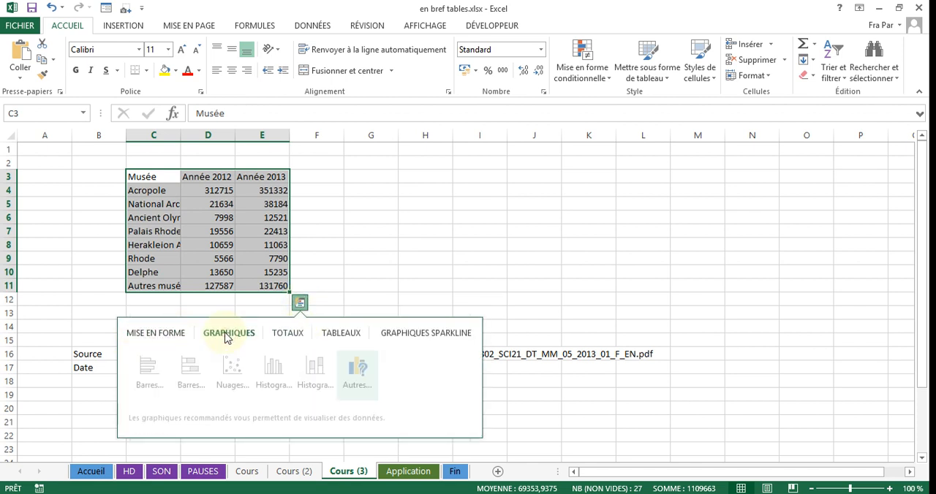
click(296, 337)
click(342, 336)
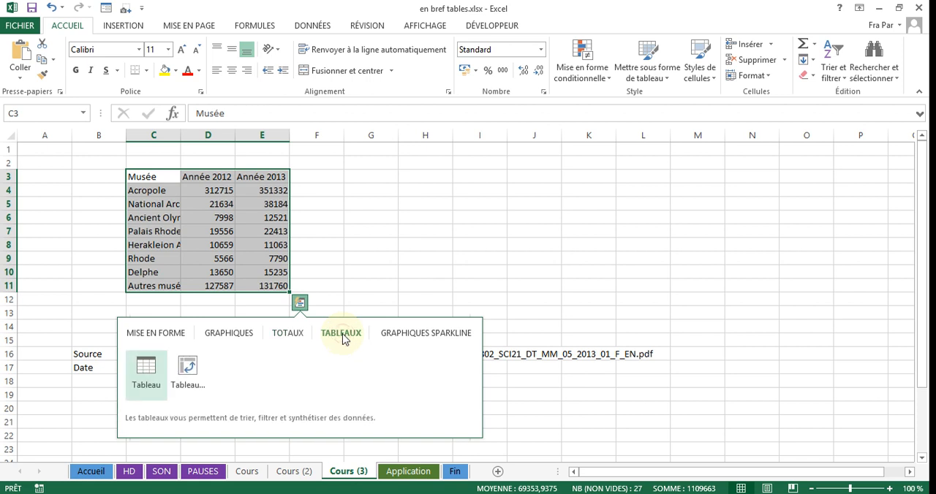
click(149, 373)
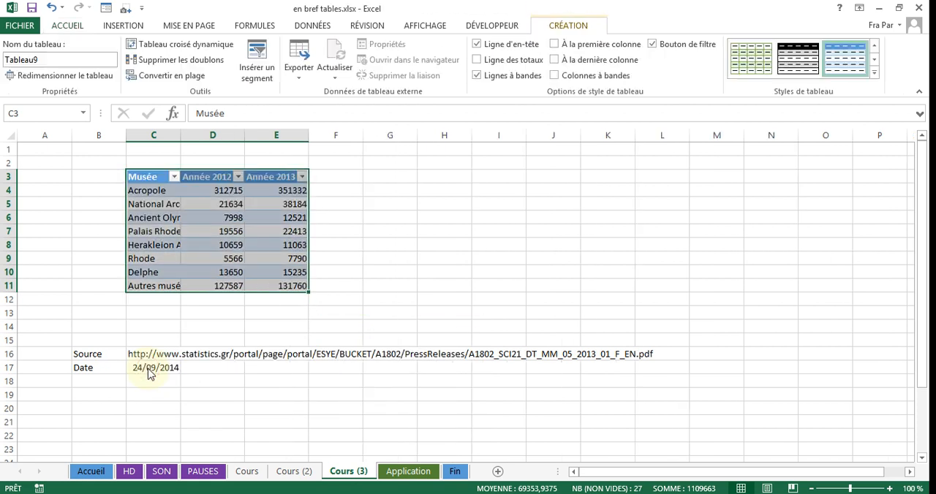
click(392, 255)
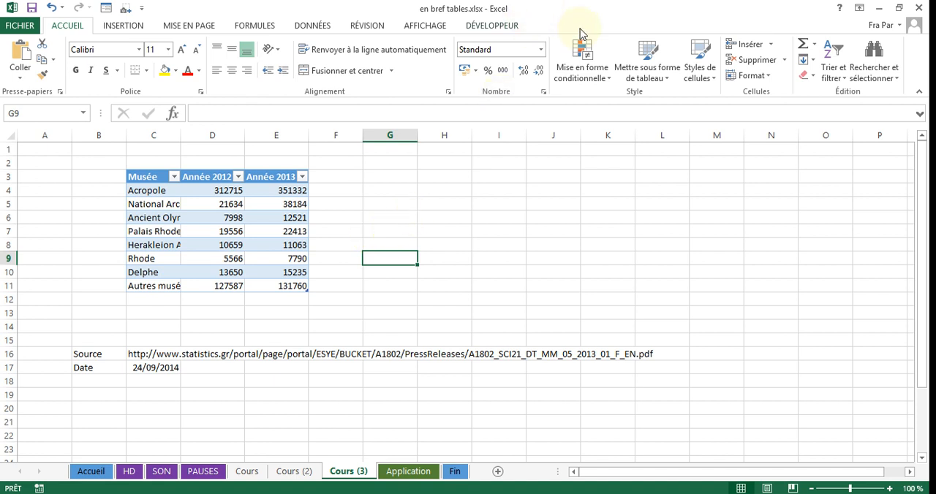
Apply the green banded medium style to the museum table on the Cours (3) sheet.
click(283, 219)
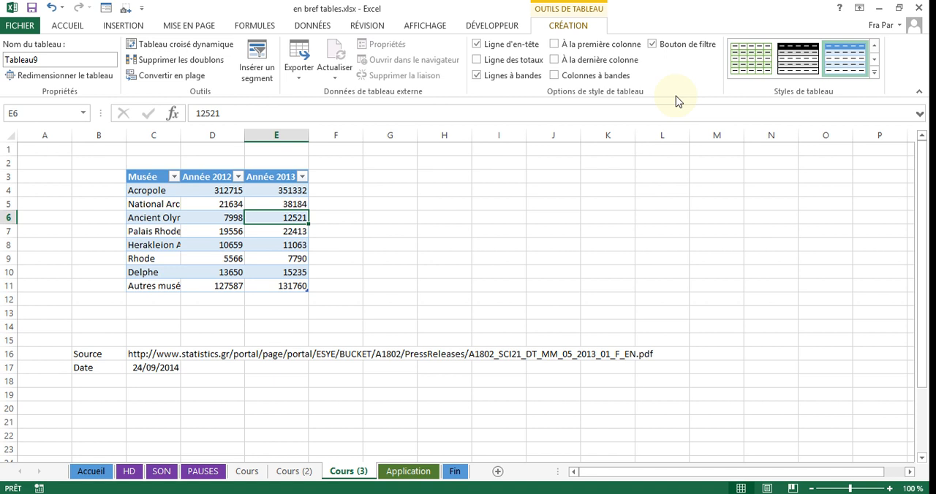
click(875, 75)
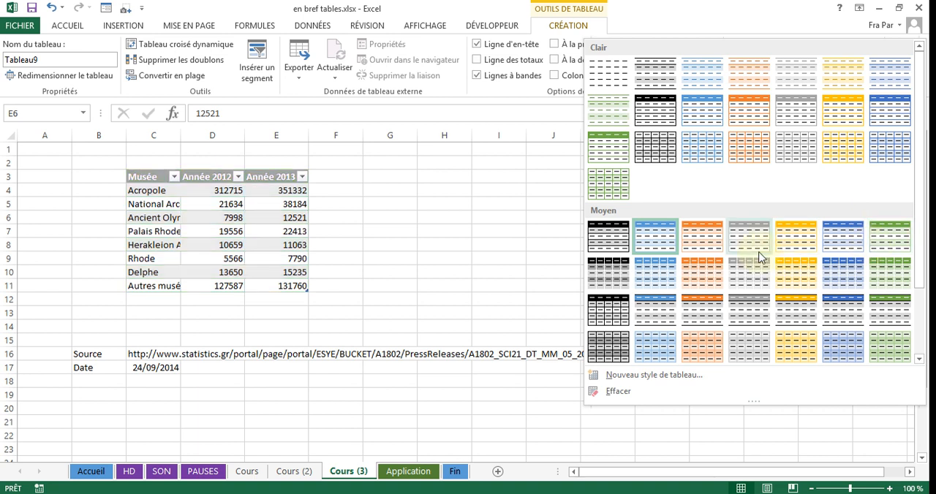
click(880, 242)
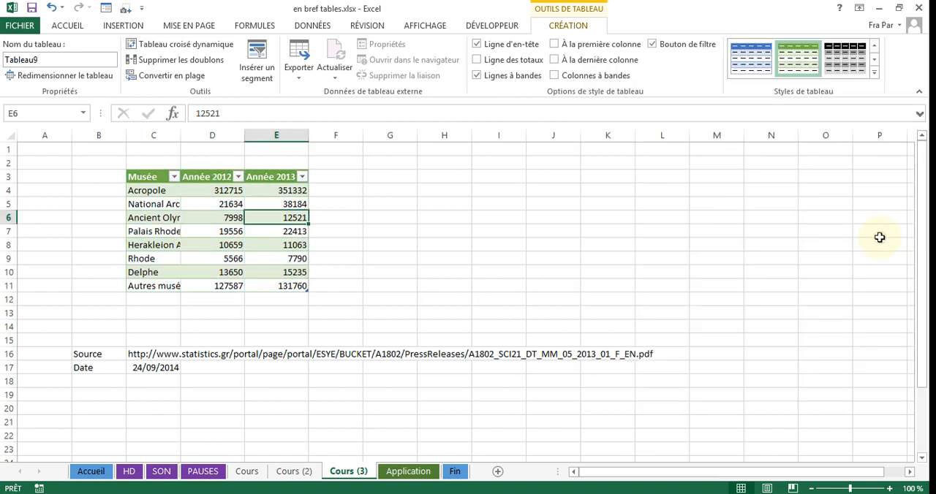
Preview other Format as Table styles on the museum table without applying one.
click(66, 27)
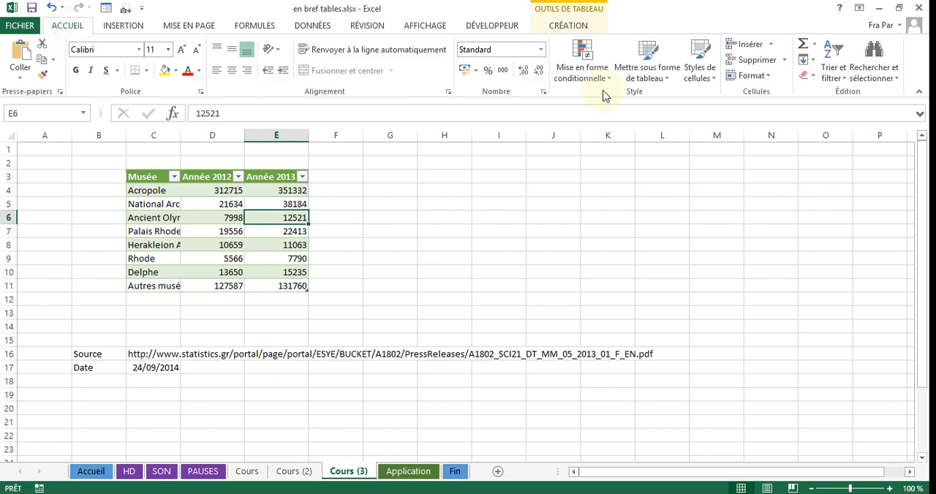
click(654, 73)
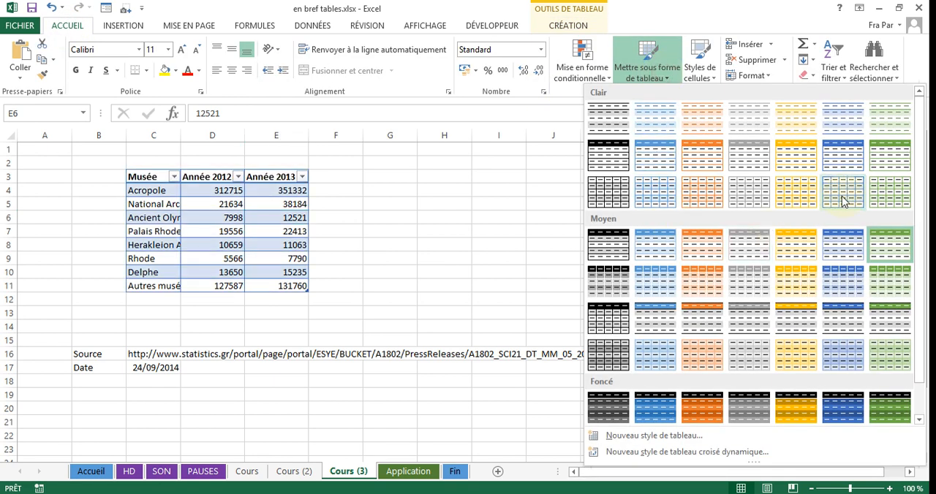
click(565, 26)
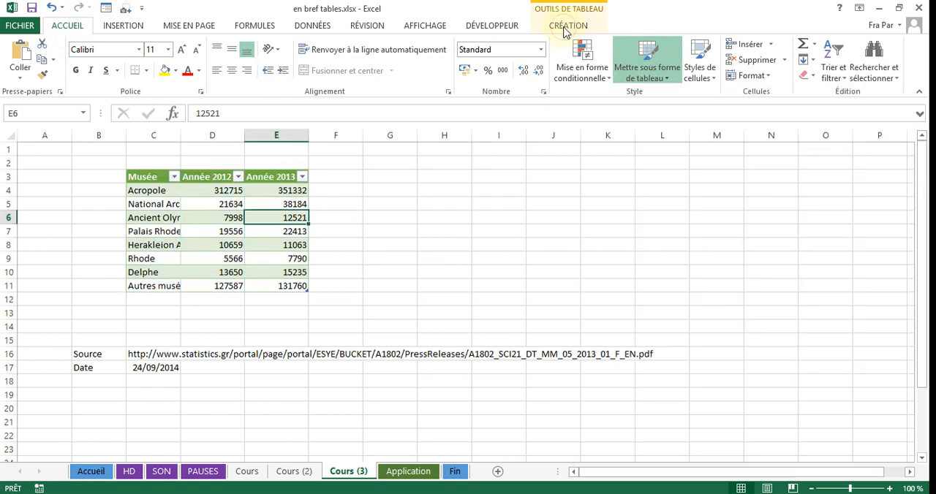
Turn the table's header row and its banded rows off and back on.
click(565, 26)
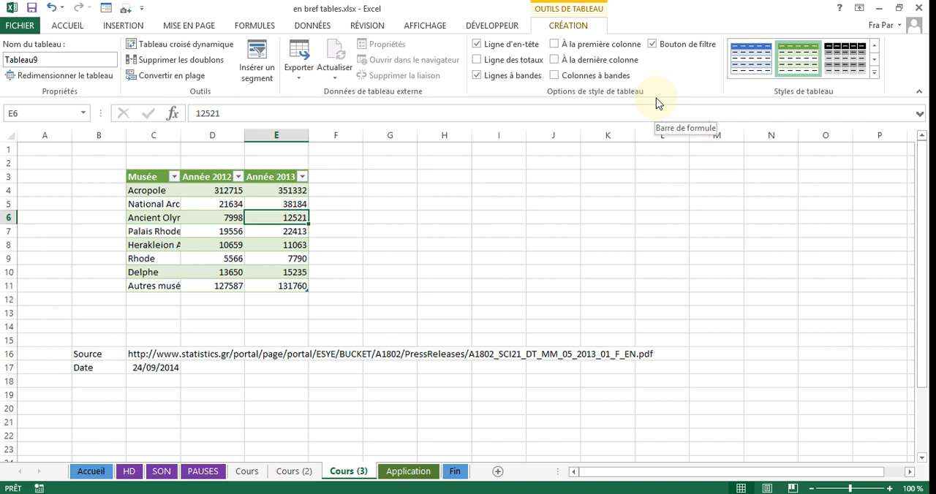
click(478, 46)
click(478, 46)
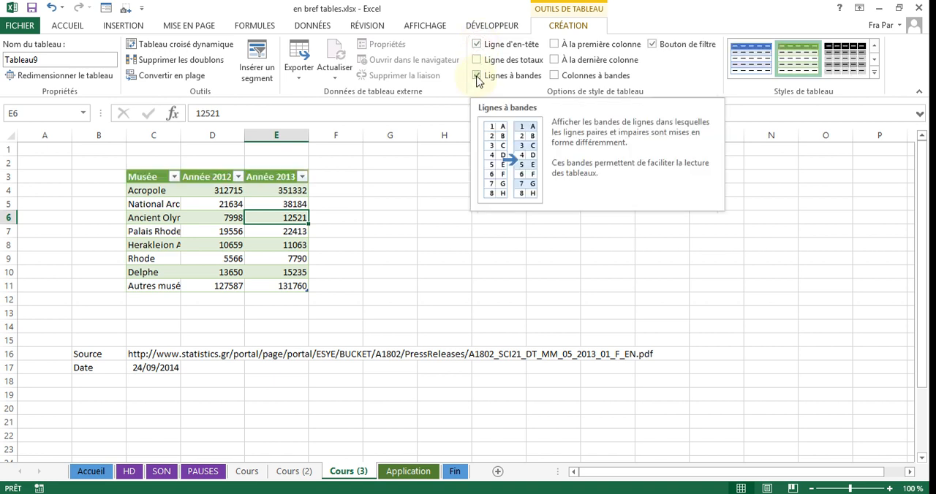
click(476, 76)
click(476, 76)
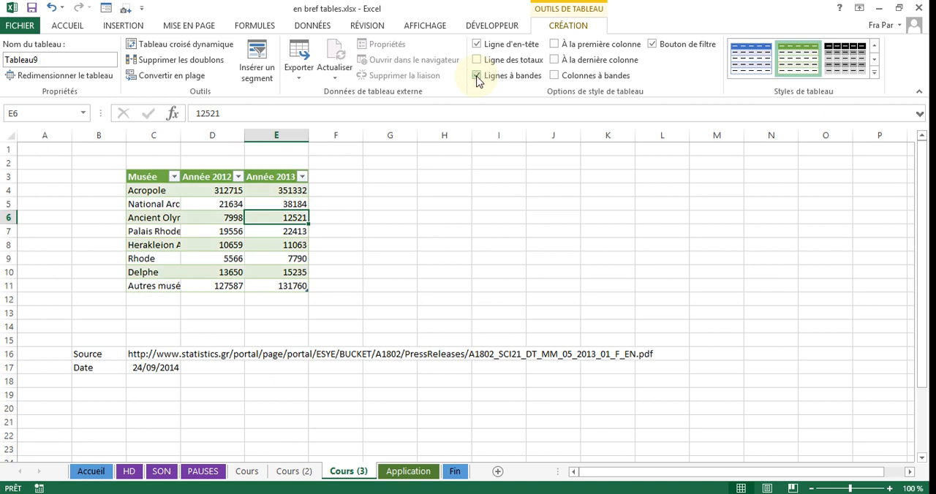
Try the first-column and last-column emphasis with other table style previews, and switch both emphasis options off again.
click(557, 47)
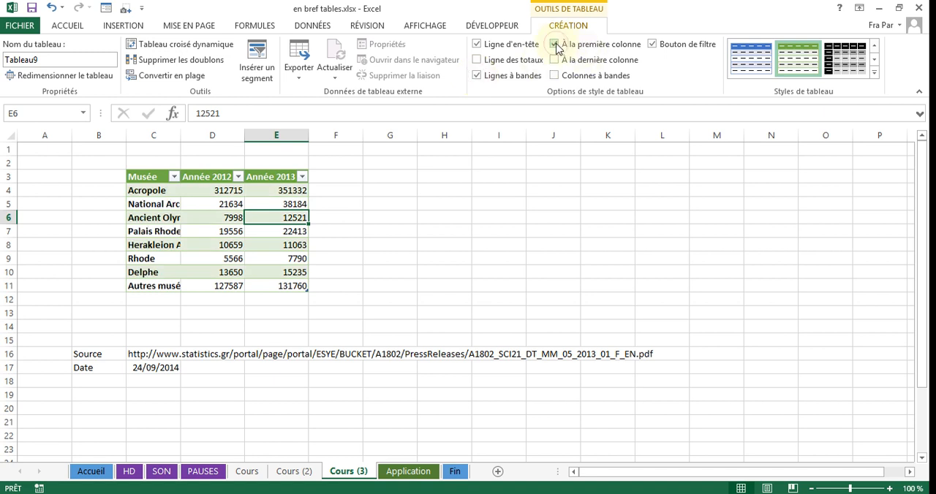
click(554, 61)
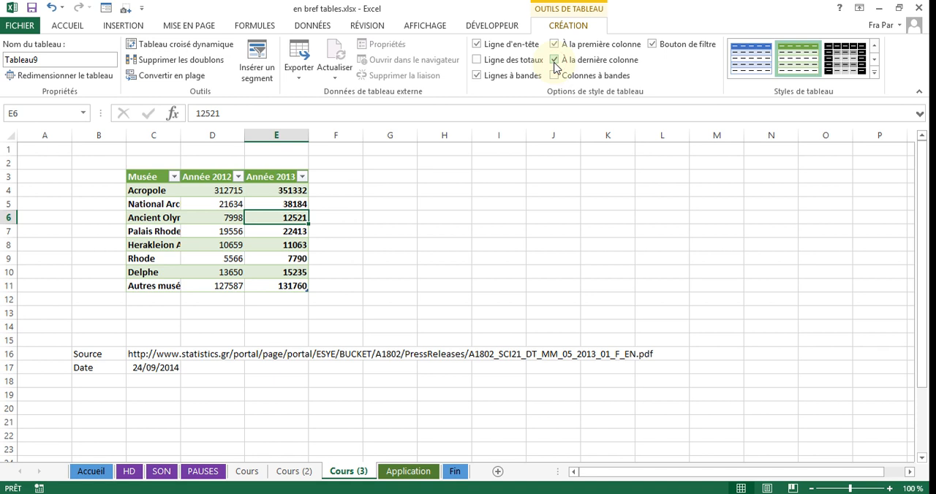
click(874, 72)
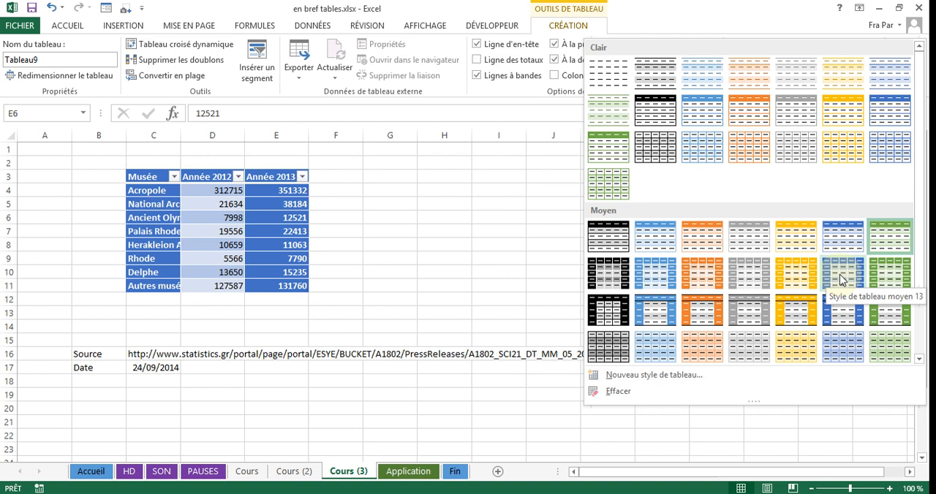
click(364, 237)
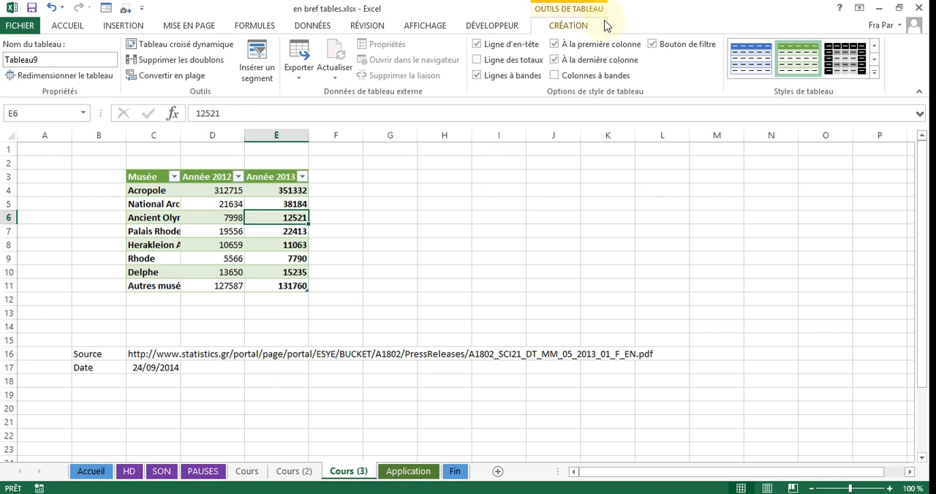
click(554, 43)
click(554, 59)
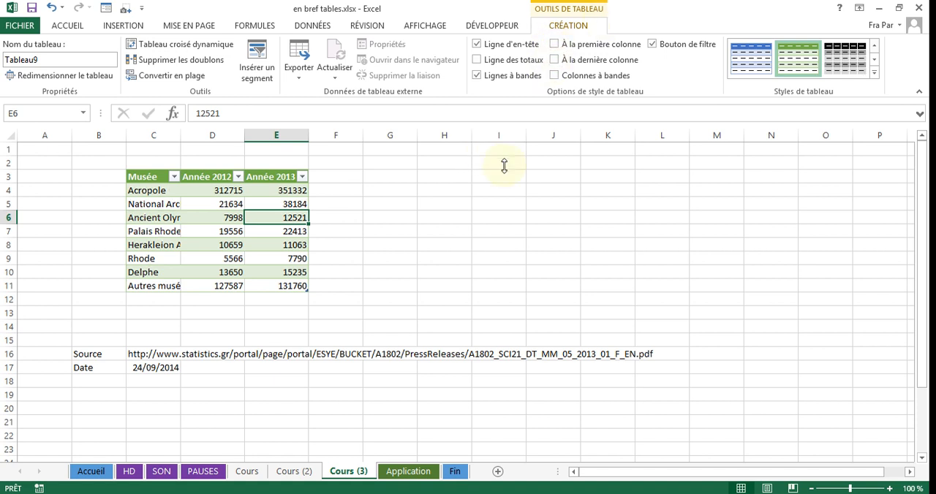
Add a totals row to the museum table and look up the same option among the table commands for a cell.
click(478, 61)
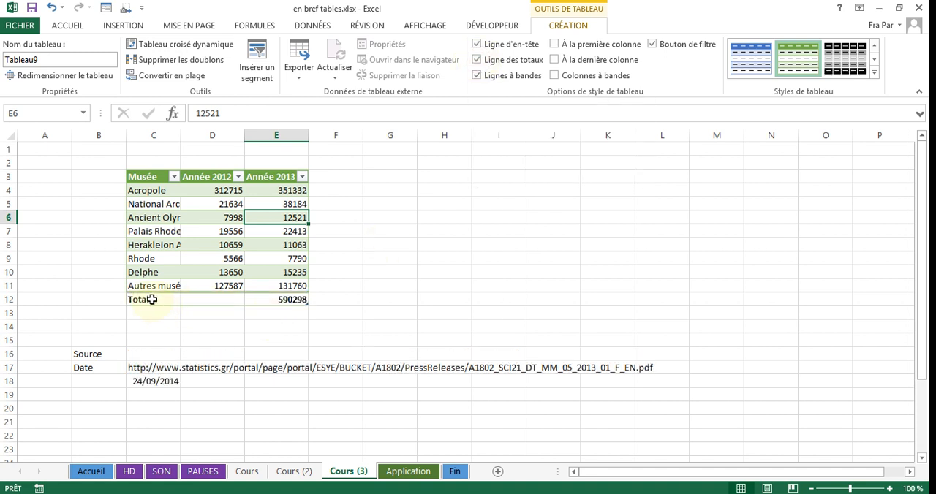
right_click(263, 245)
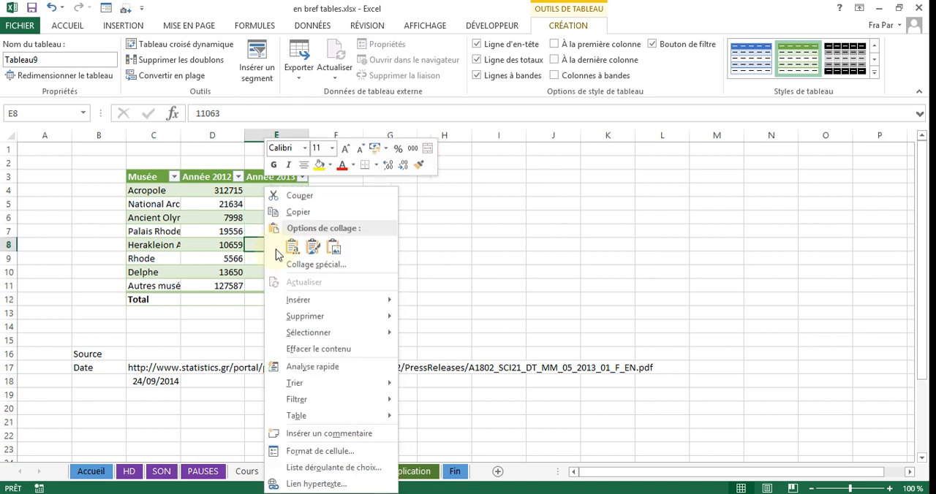
mouse_move(310, 416)
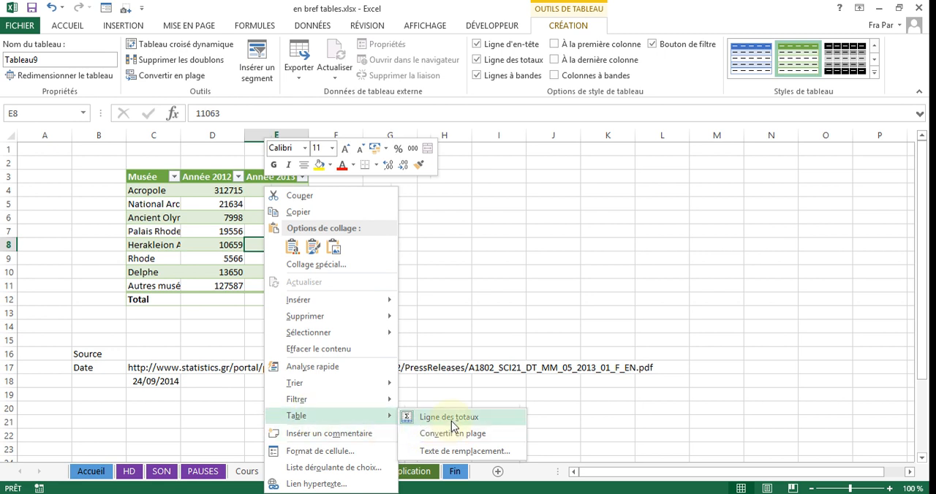
click(477, 202)
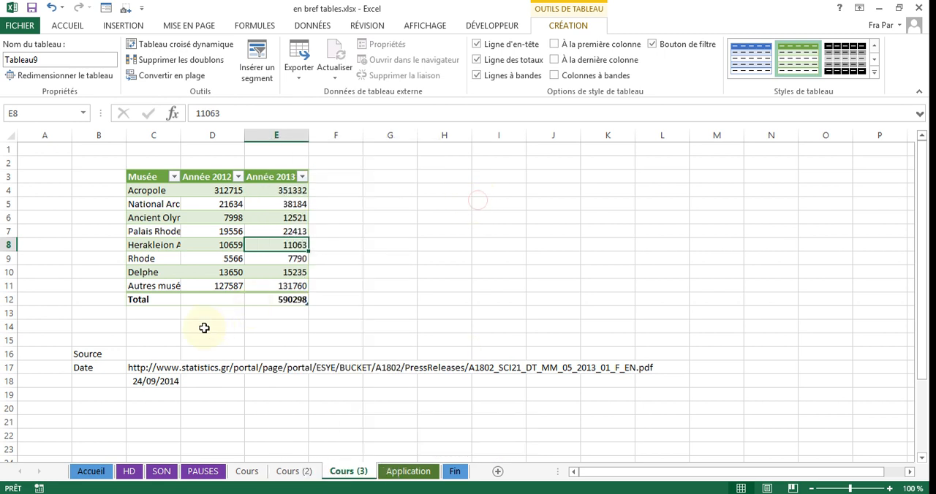
Set the totals row function of the Année 2013 column to Moyenne.
click(278, 297)
click(203, 295)
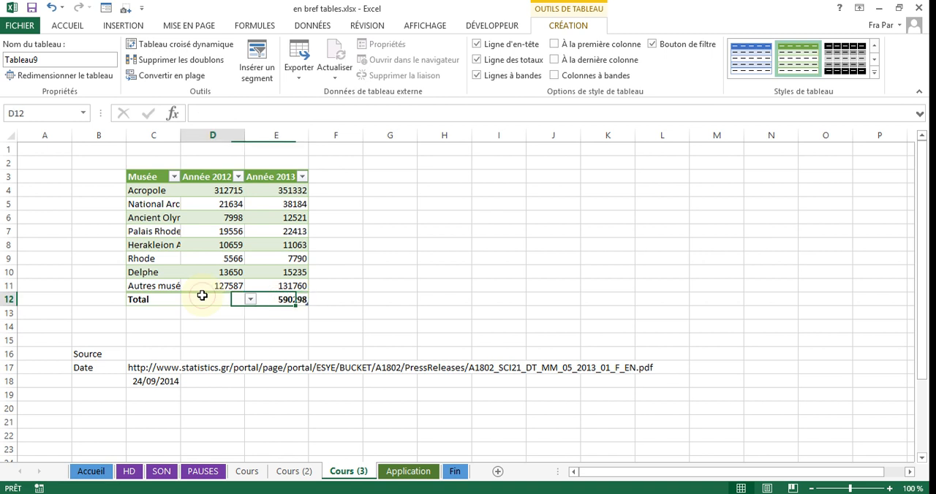
click(277, 299)
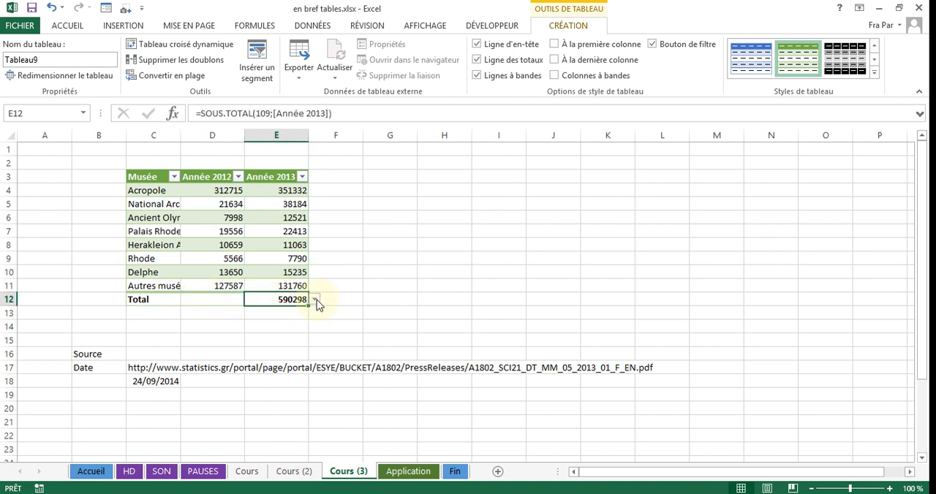
click(316, 300)
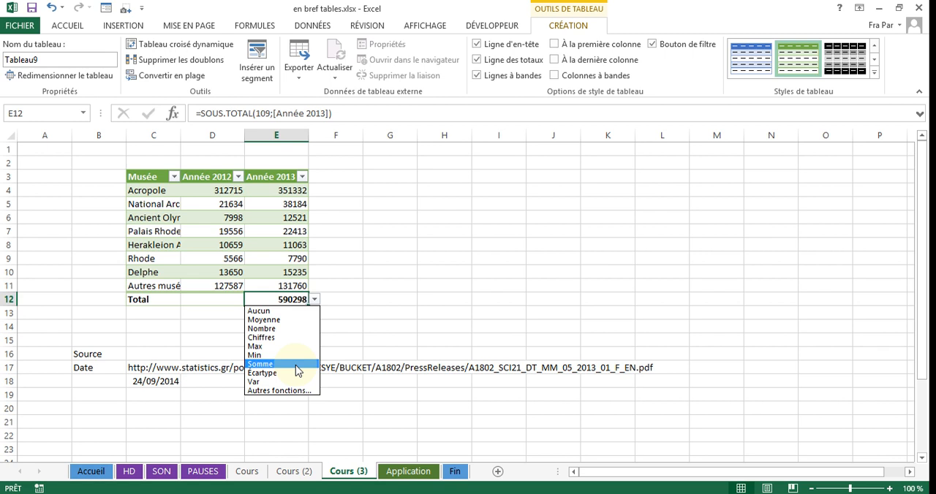
click(265, 319)
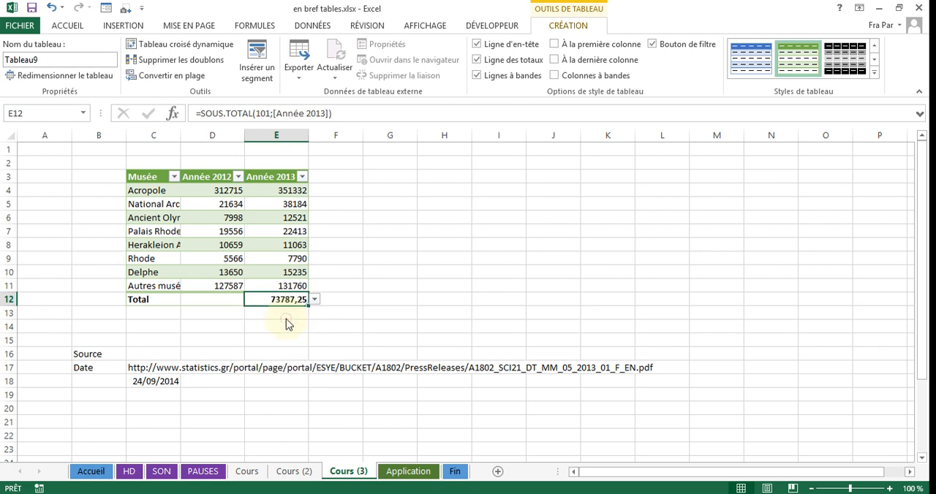
Set the totals row function of the Année 2012 column to Nombre.
click(225, 300)
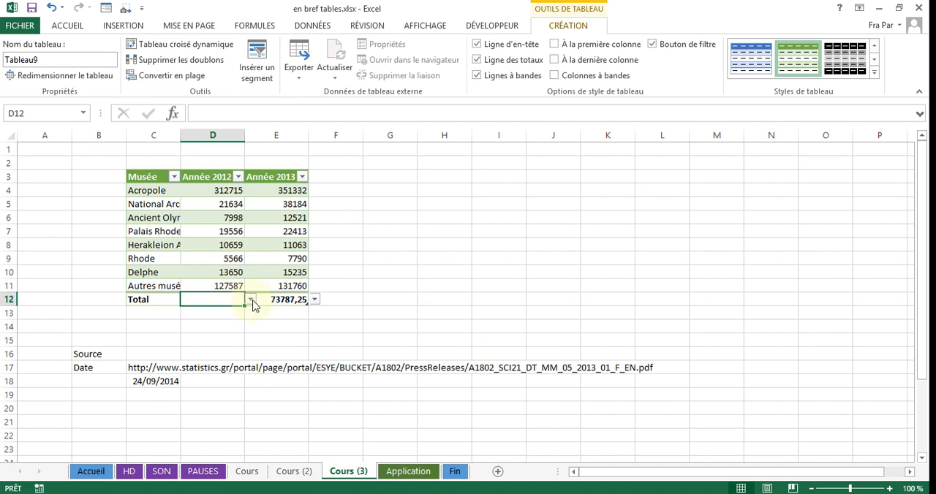
click(250, 300)
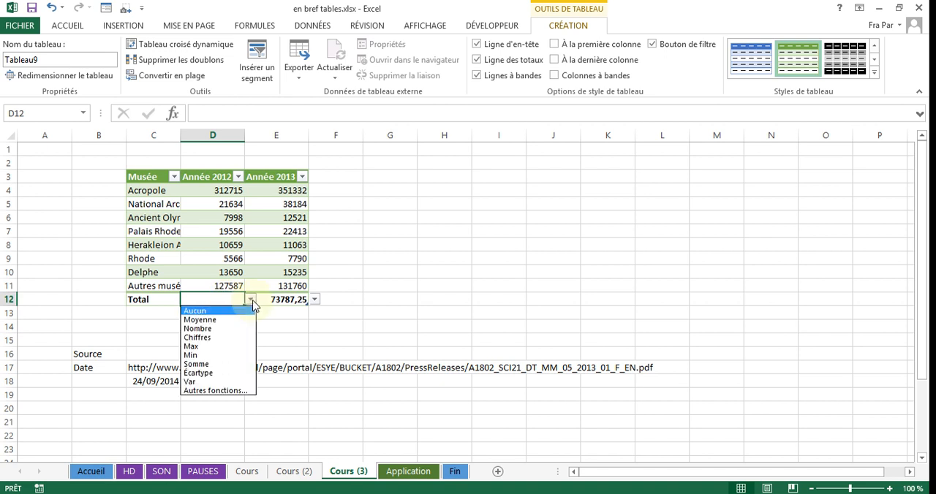
click(216, 335)
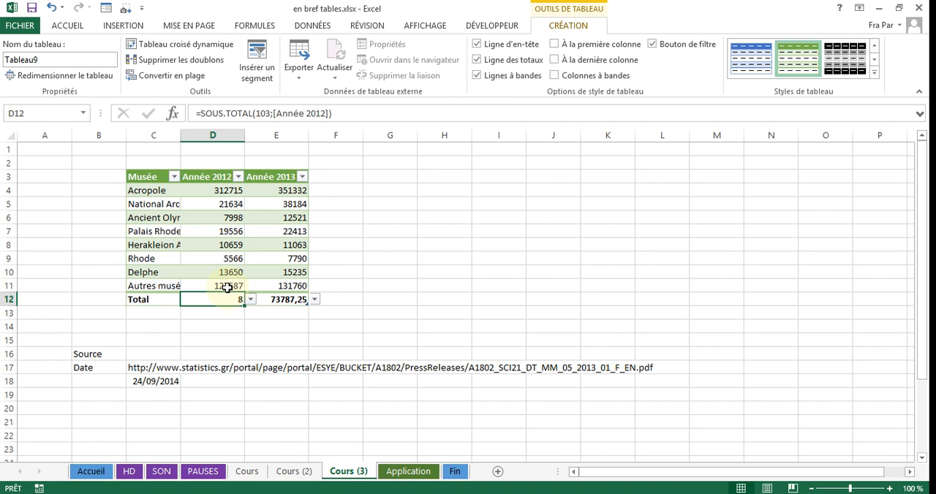
Clear the Année 2012 value of the Rhode museum in cell D9.
click(230, 259)
key(Delete)
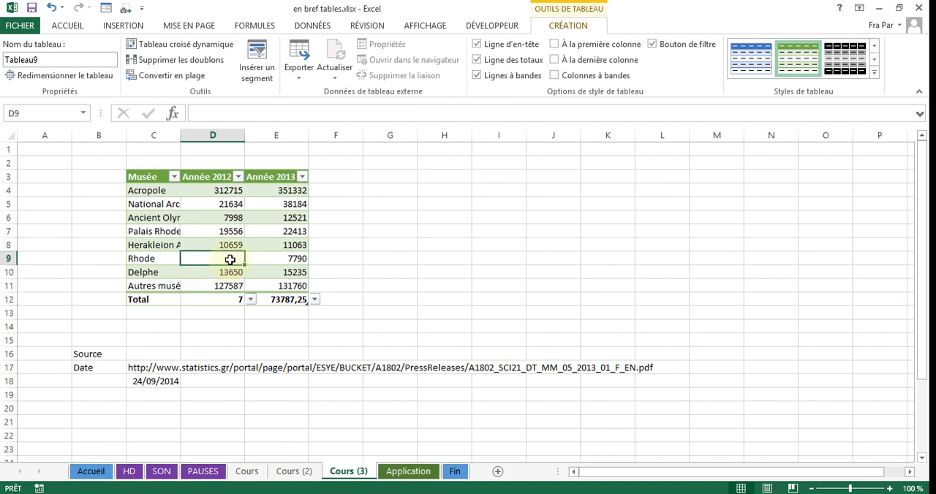
key(Right)
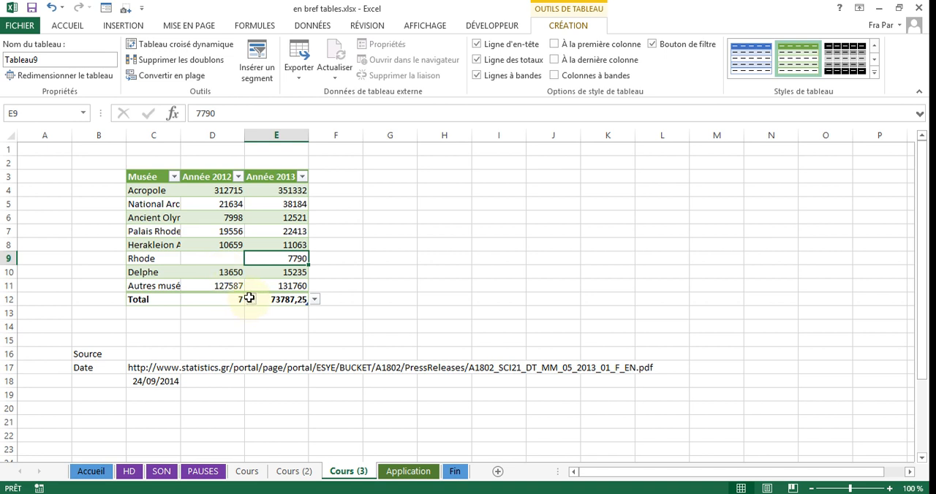
Change the totals row function of the Année 2012 column to Chiffres.
click(225, 299)
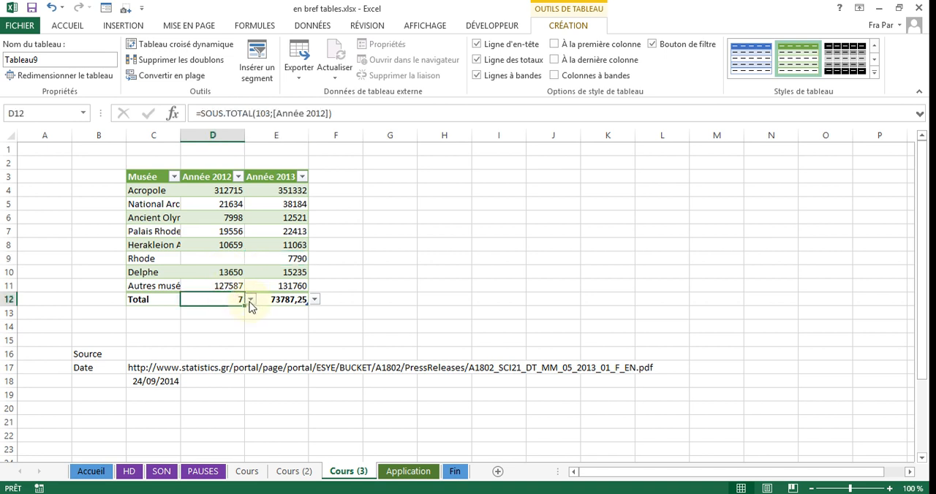
click(249, 299)
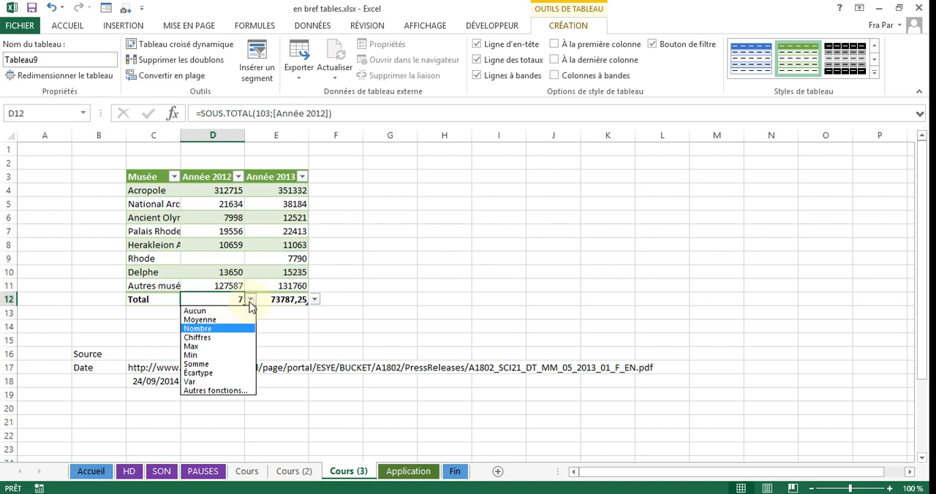
click(232, 337)
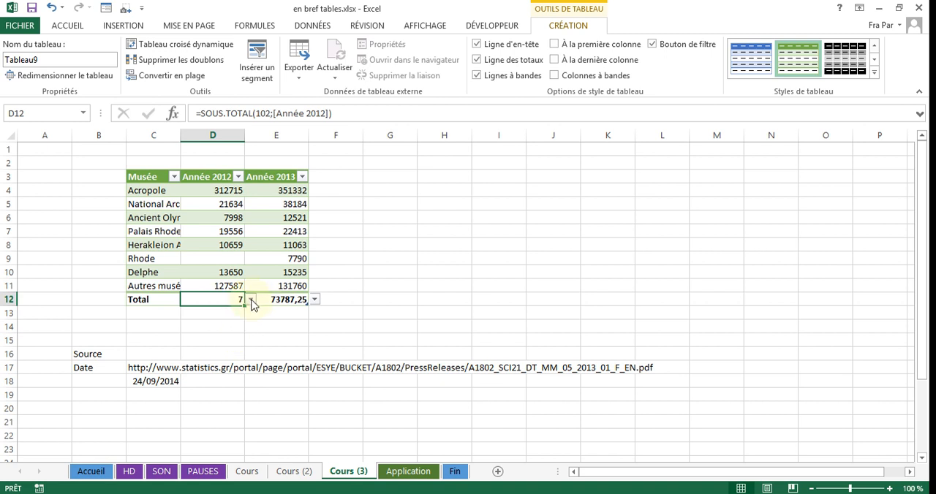
Enter the text "rien" as the Année 2012 value of the Rhode museum.
click(227, 258)
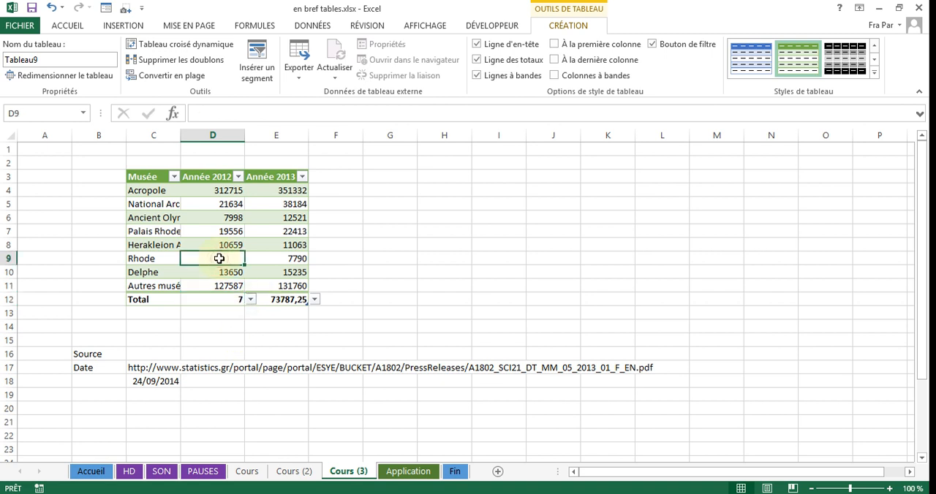
text(rien)
key(Tab)
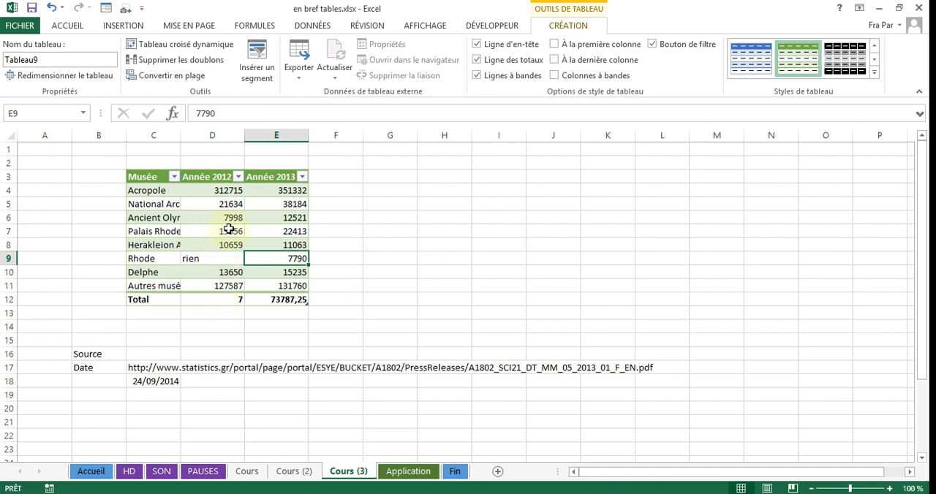
Switch the Année 2012 column's totals row function back to Nombre.
click(231, 299)
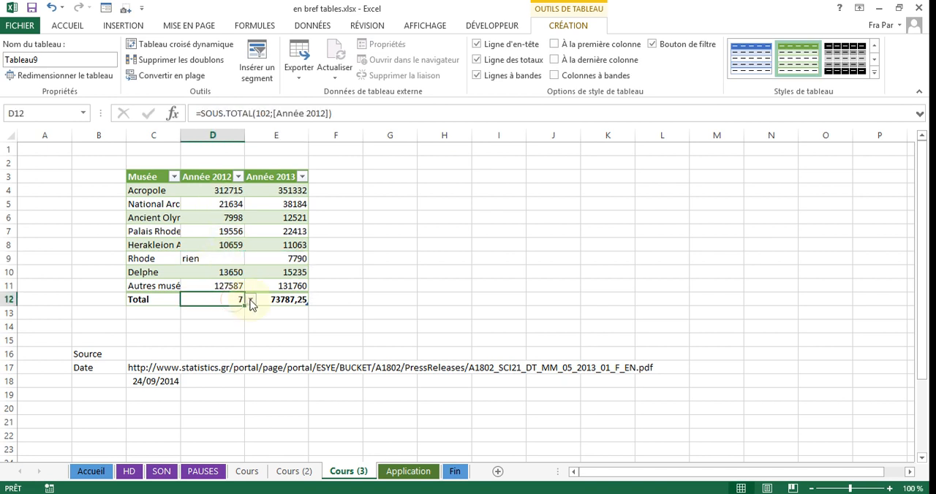
click(250, 300)
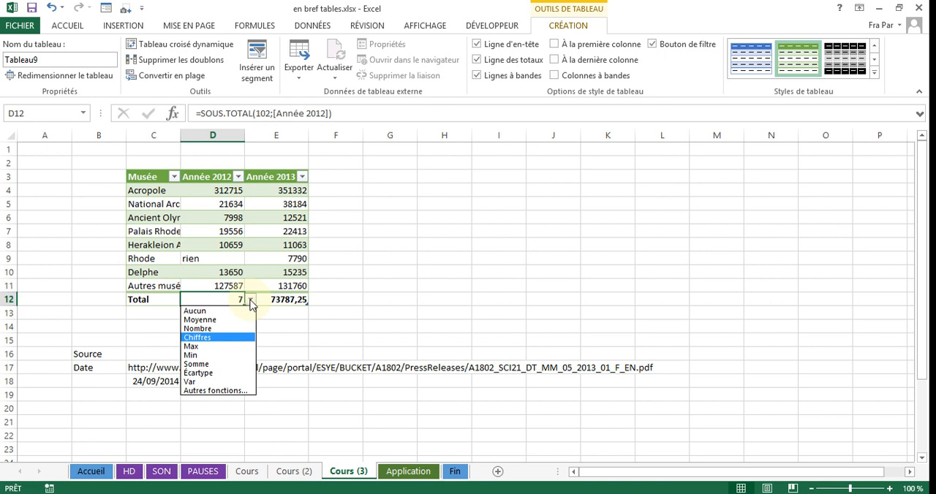
click(225, 329)
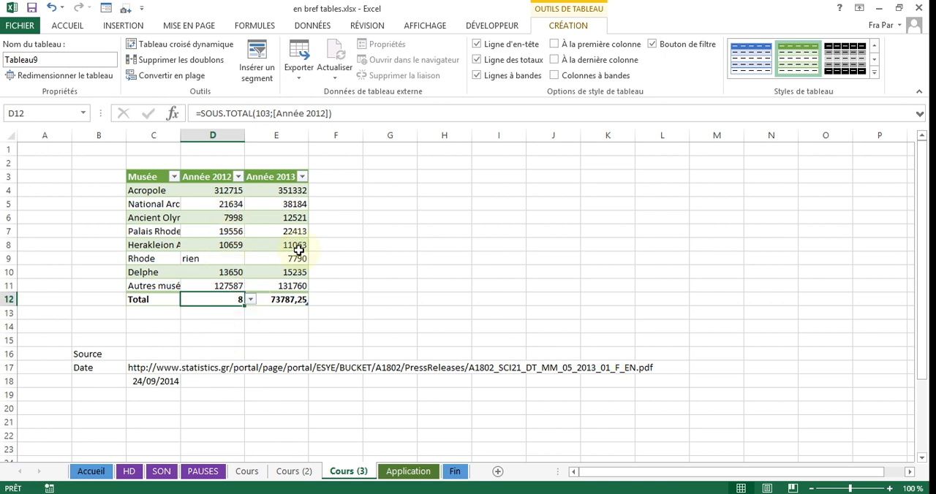
Filter the Musée column to exclude Acropole and Delphe.
click(292, 217)
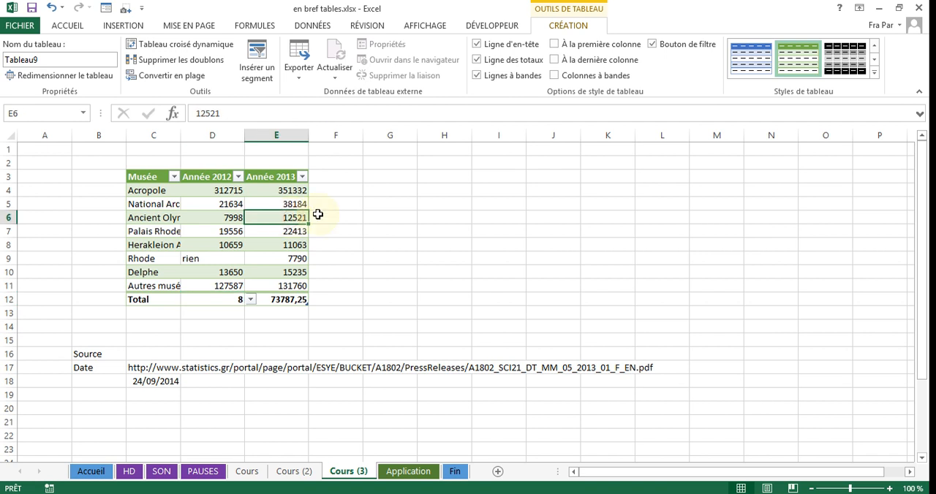
click(174, 178)
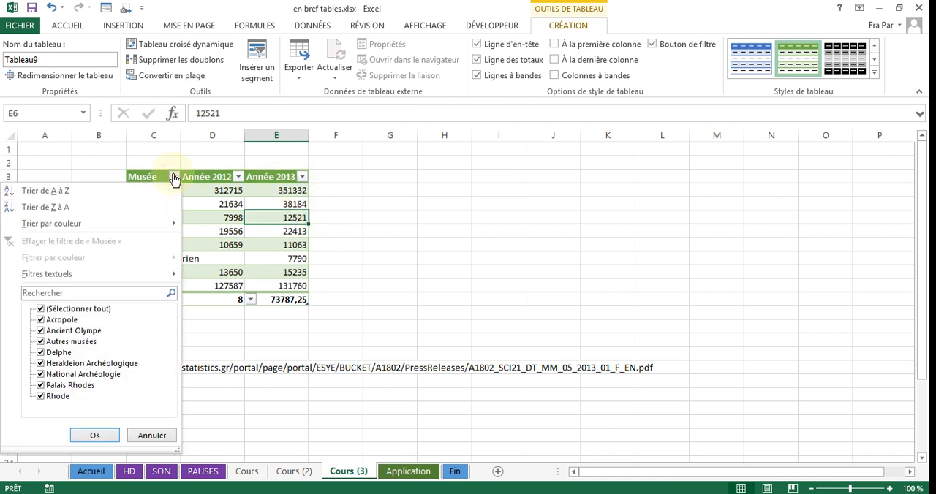
click(41, 320)
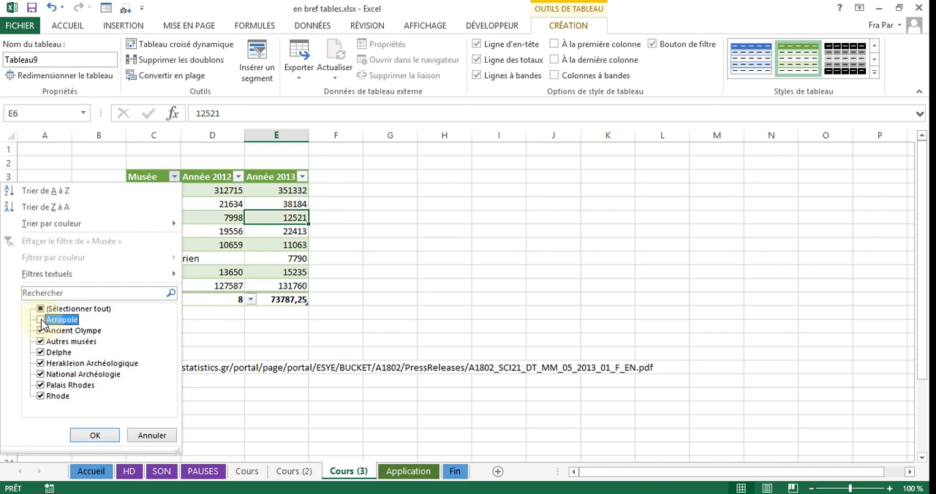
click(40, 352)
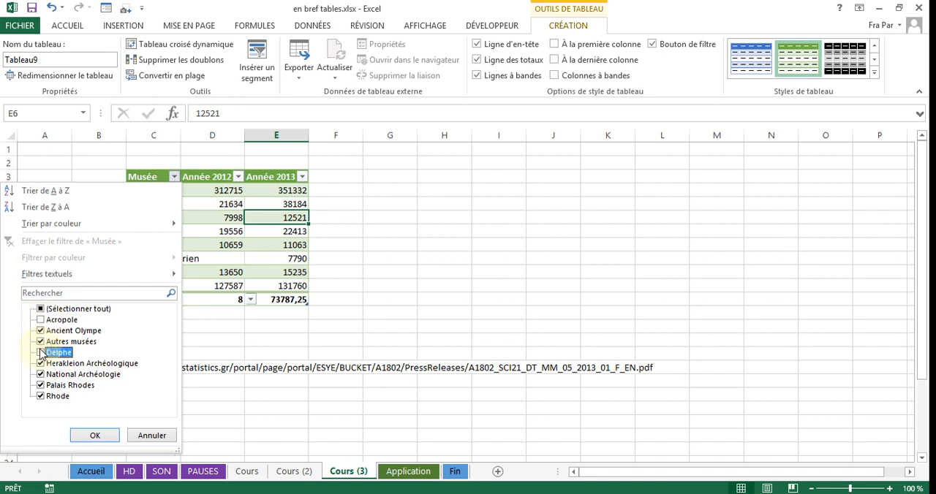
click(96, 440)
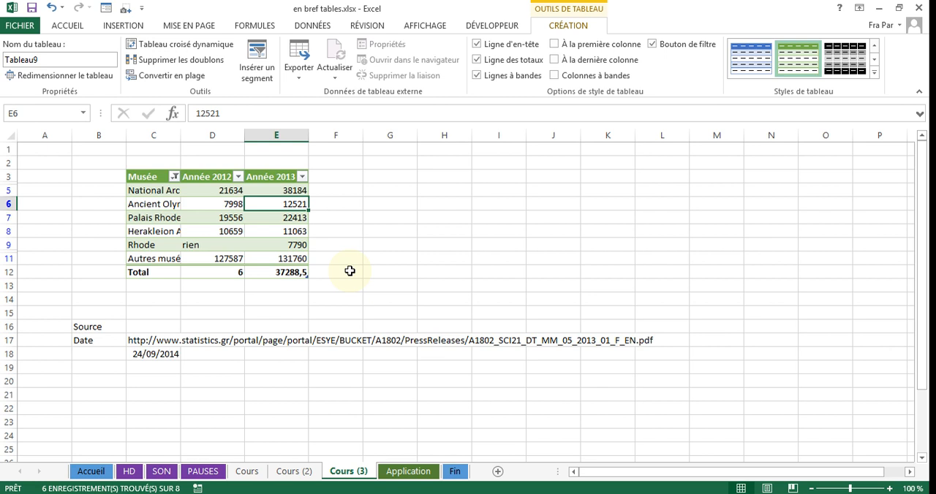
View the Application sheet and go on to the Fin sheet.
click(406, 472)
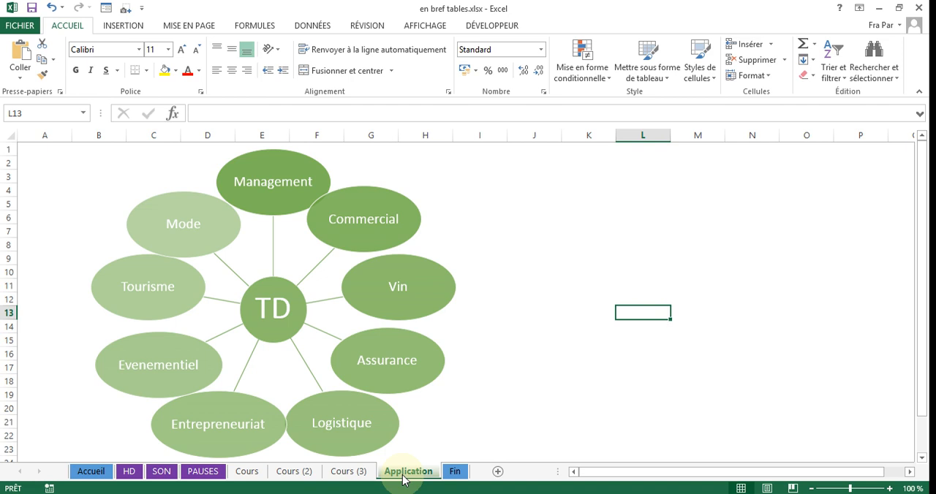
click(455, 471)
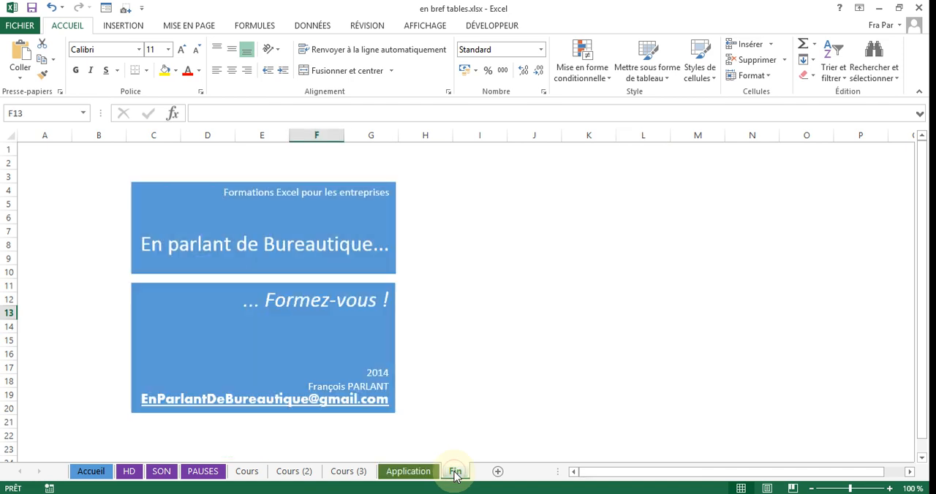